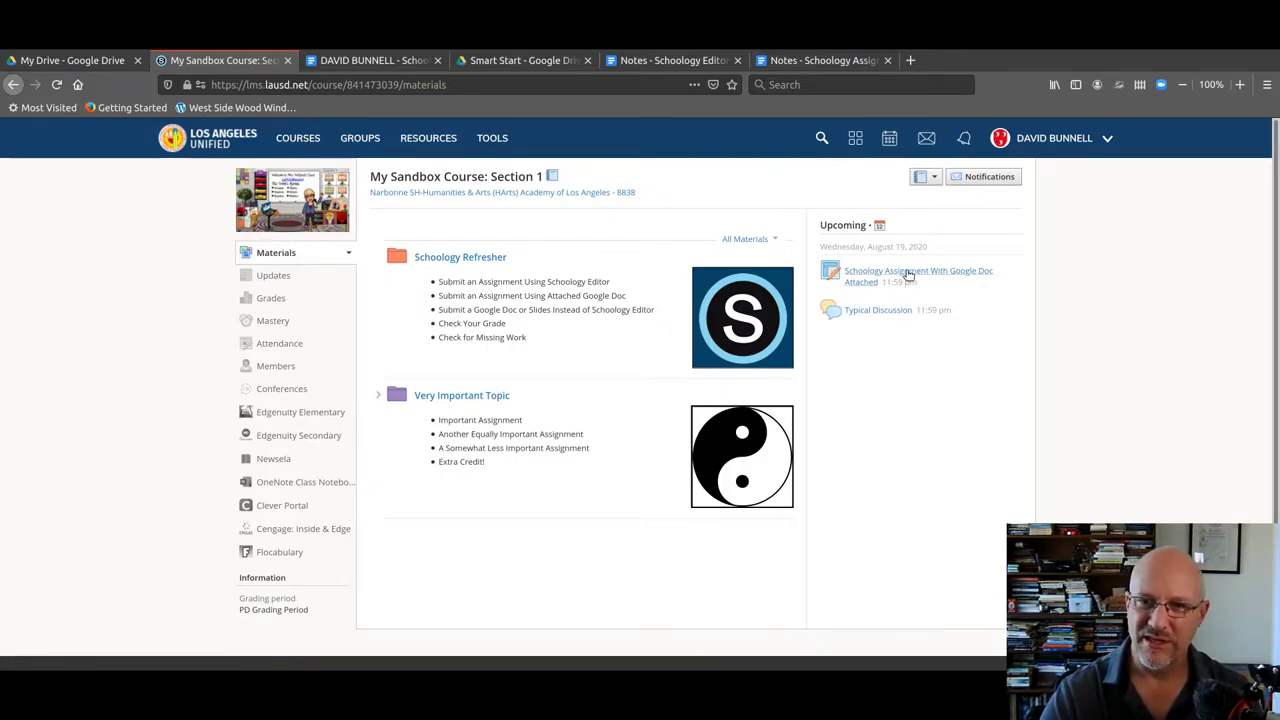
# Step: From the course Materials, expand the Very Important Topic folder and open Typical Discussion
pyautogui.click(488, 259)
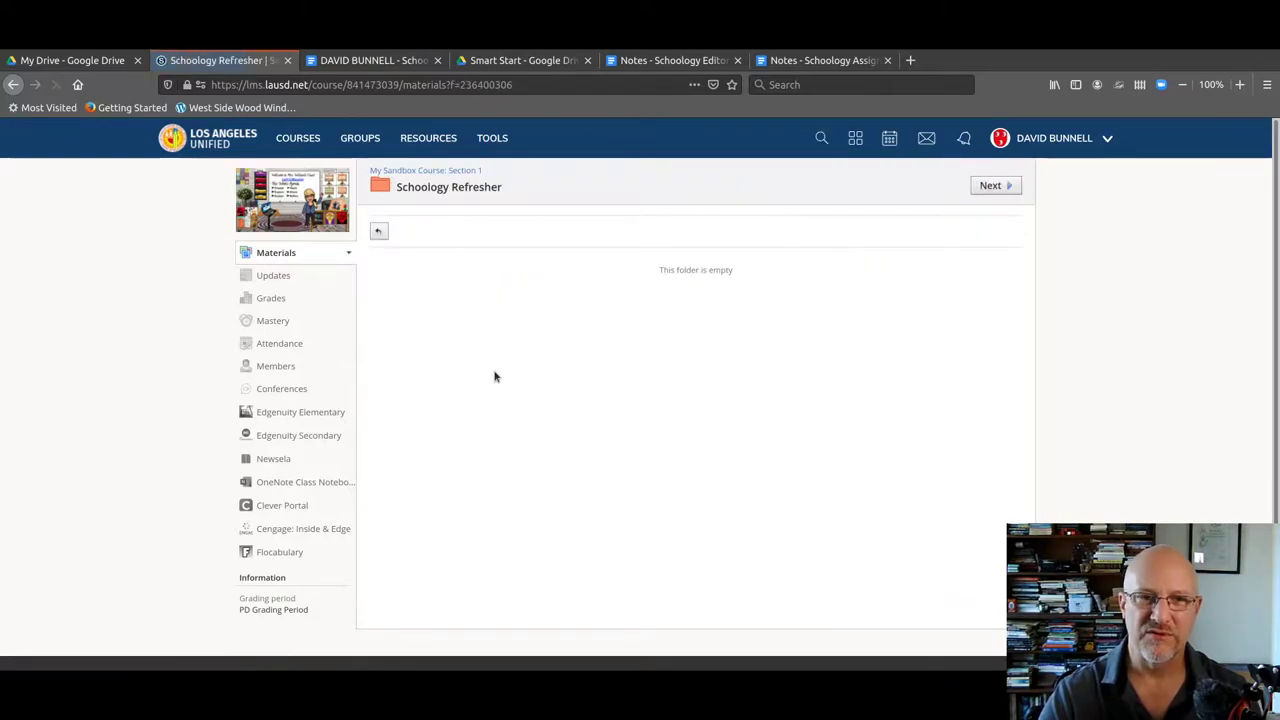
pyautogui.click(285, 255)
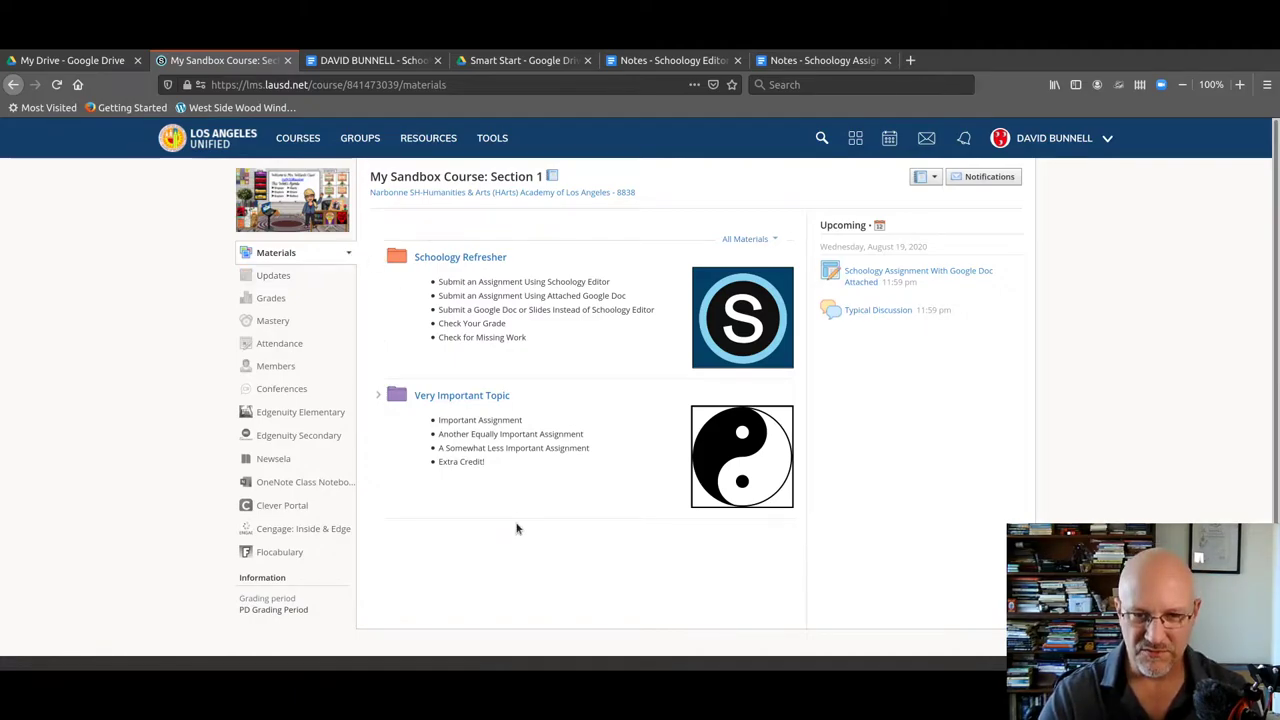
pyautogui.click(348, 253)
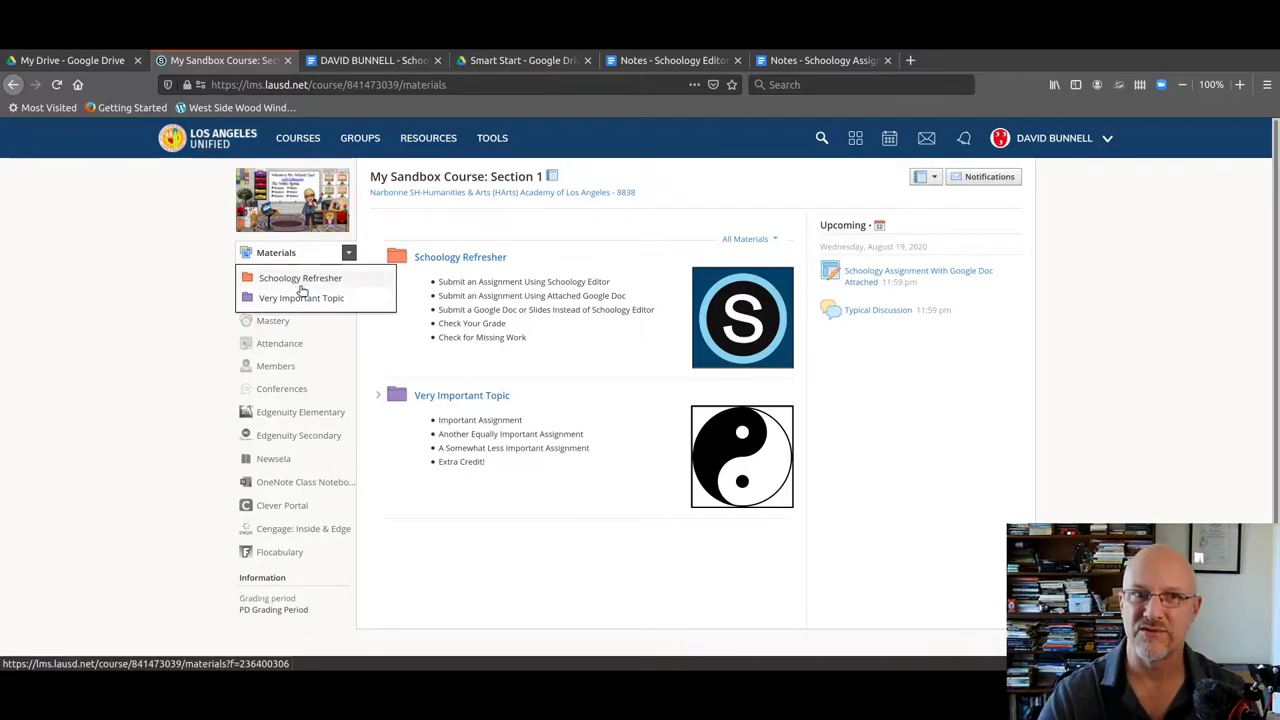
pyautogui.click(488, 552)
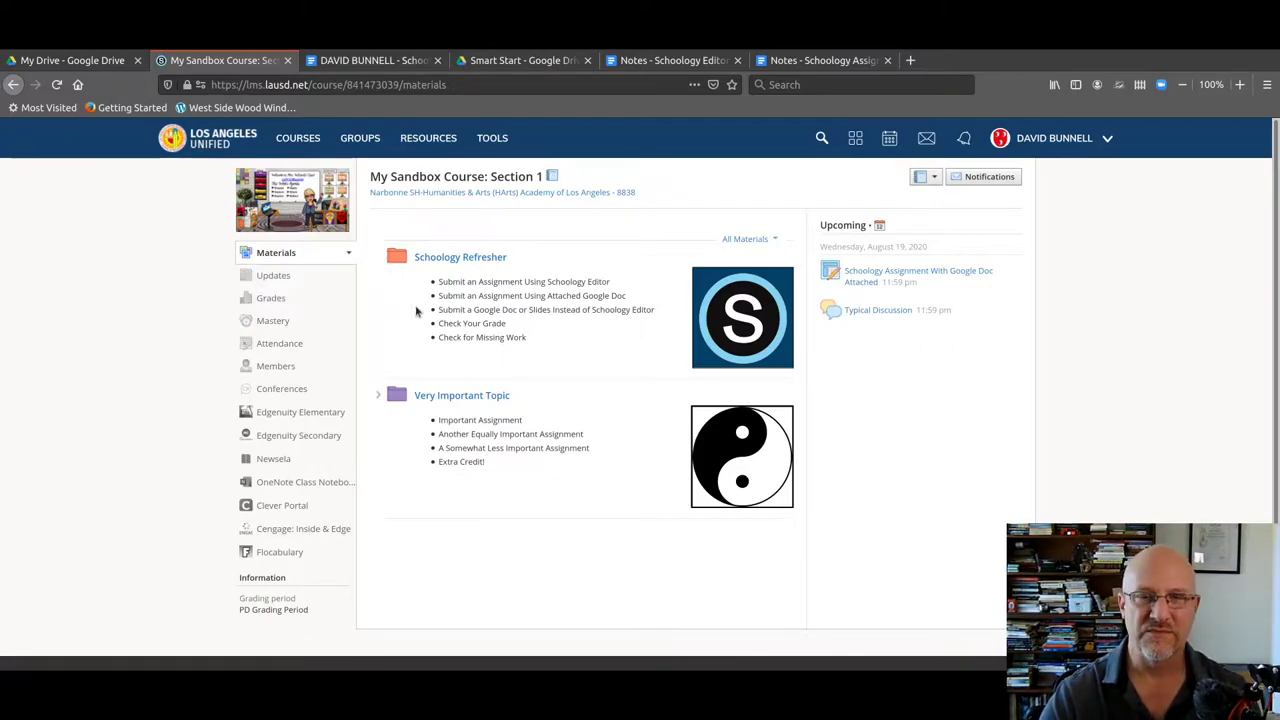
pyautogui.click(379, 395)
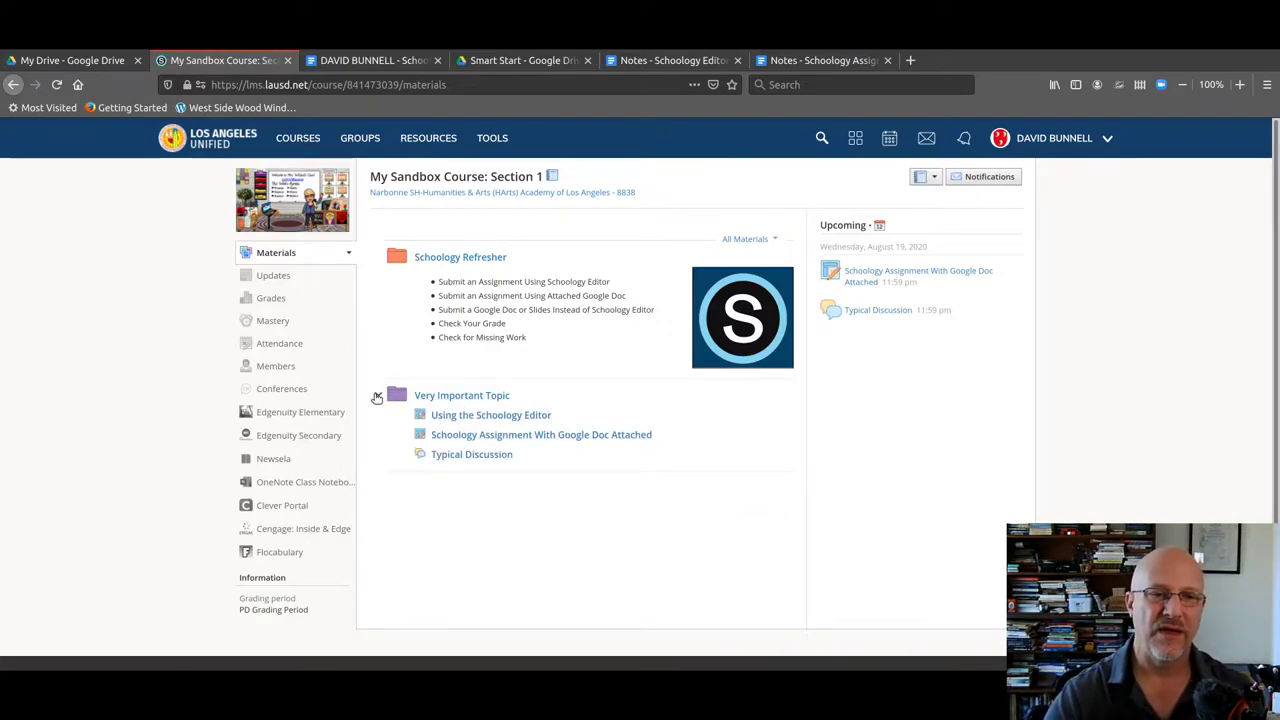
pyautogui.click(464, 457)
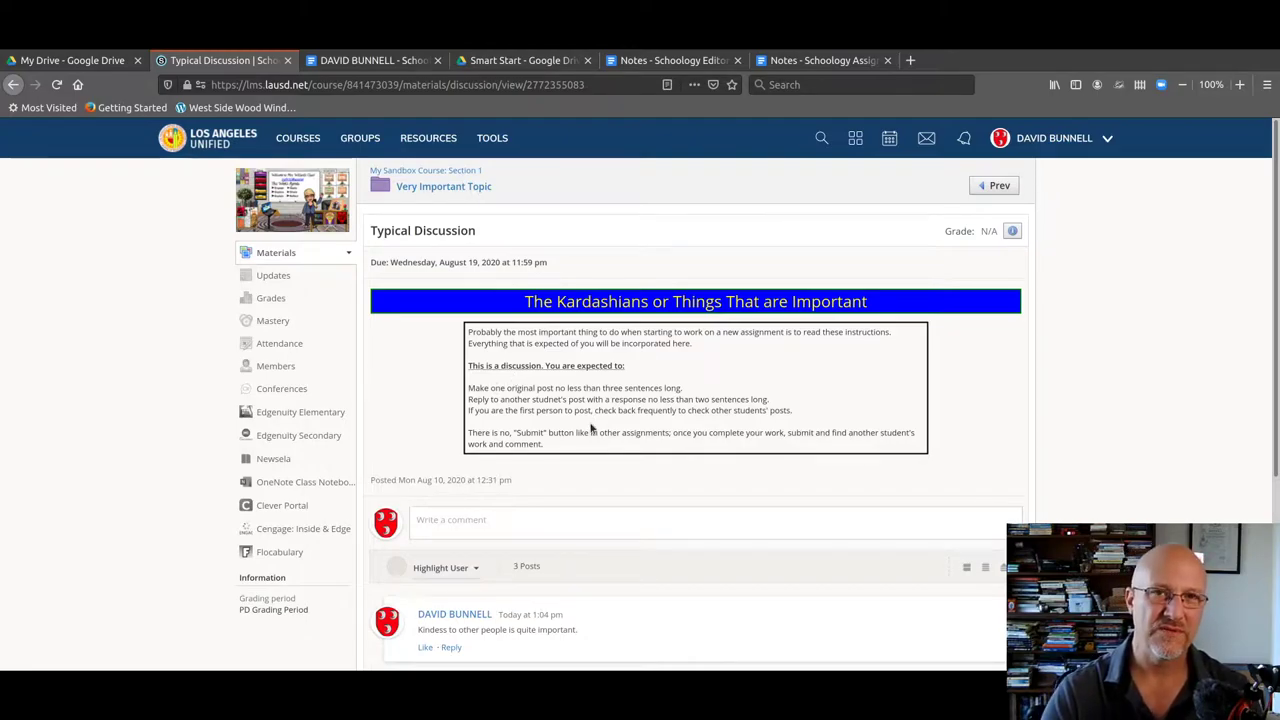
# Step: Expand the 'Write a comment' box on Typical Discussion into a blank rich-text editor
pyautogui.click(534, 535)
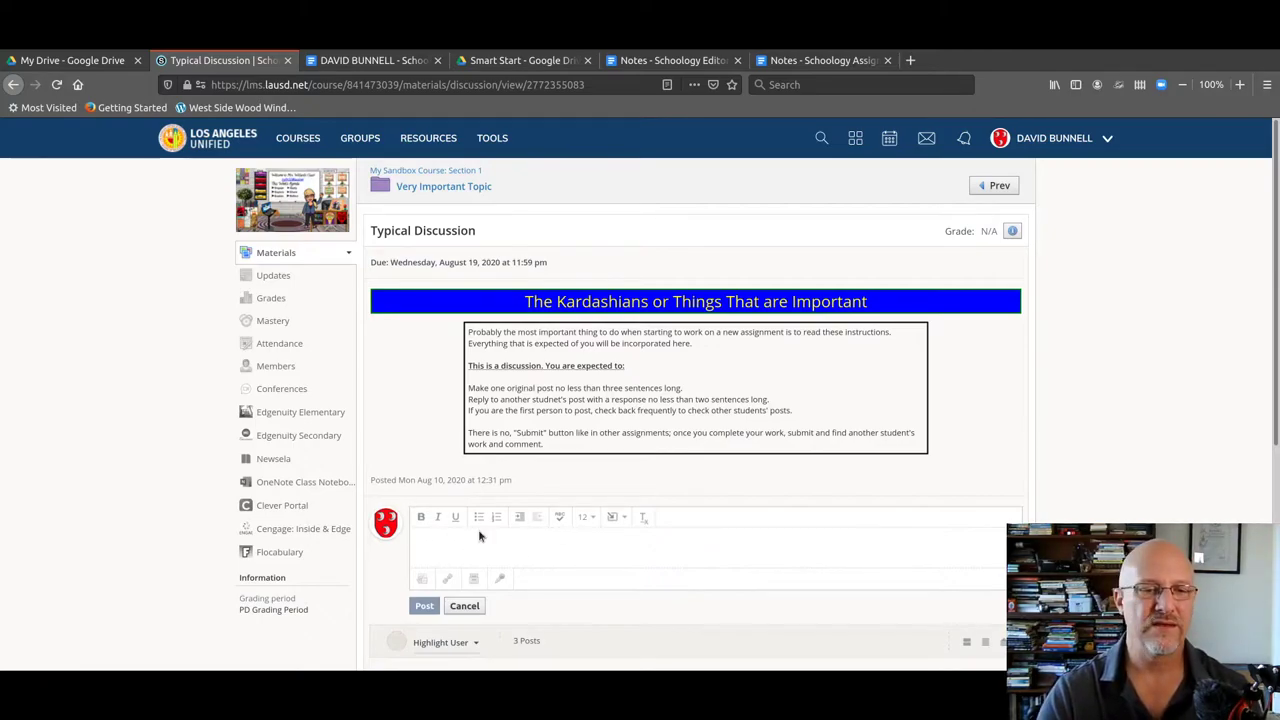
# Step: Write 'Google. bing. DuckDuckGo.' with 'Mountains.' on a second line, then select 'Google'
pyautogui.write('Google.')
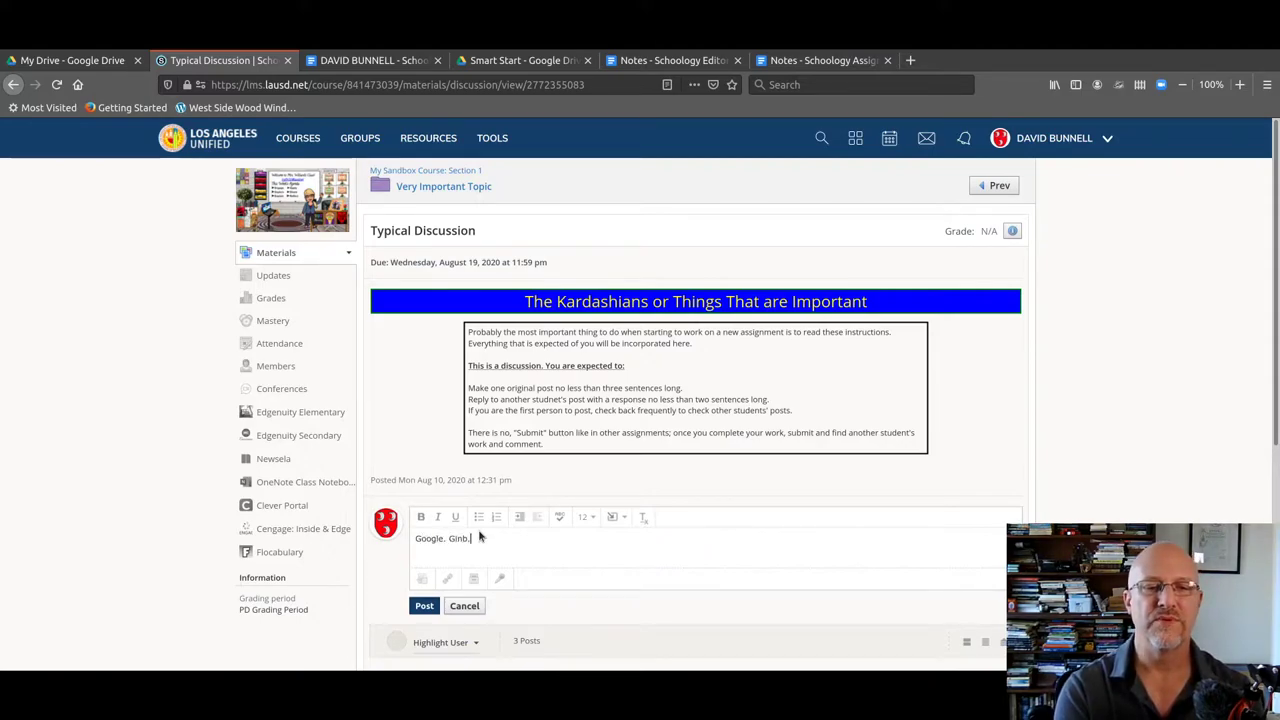
pyautogui.write(' Ginb.')
pyautogui.press('BackSpace')
pyautogui.press('BackSpace')
pyautogui.press('BackSpace')
pyautogui.write('ginb')
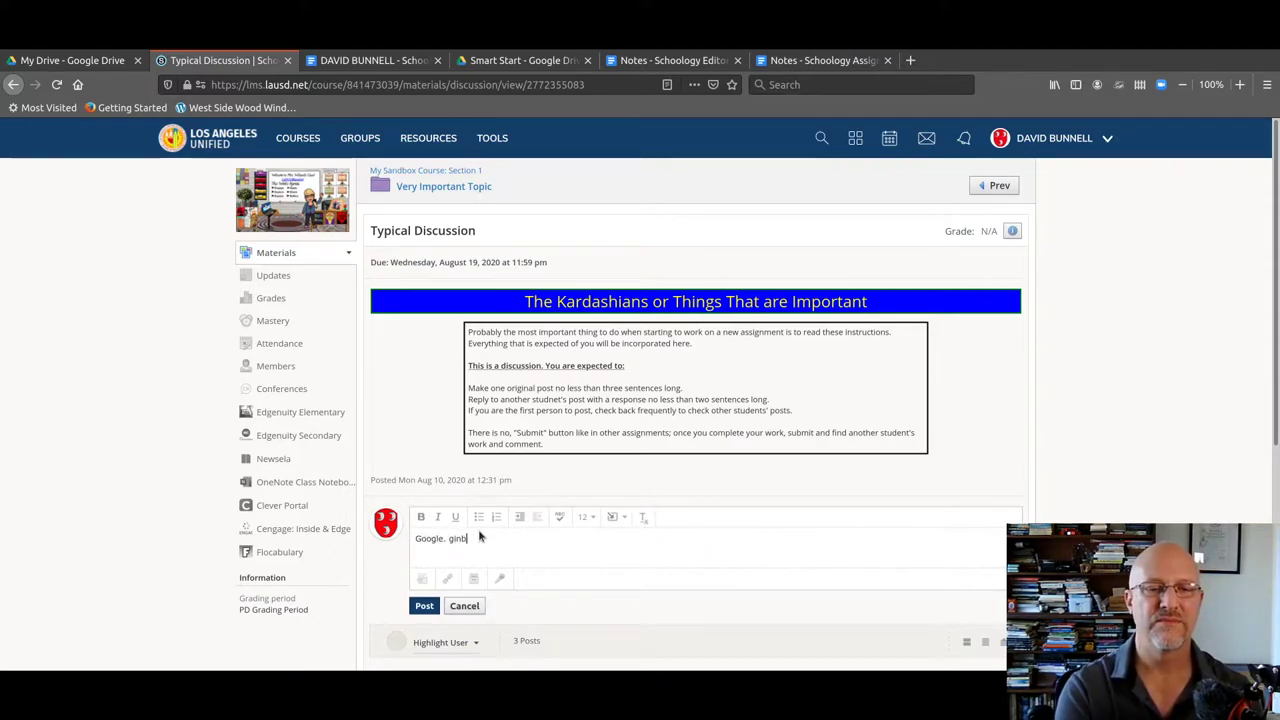
pyautogui.press('BackSpace')
pyautogui.press('BackSpace')
pyautogui.press('BackSpace')
pyautogui.press('BackSpace')
pyautogui.write('bing')
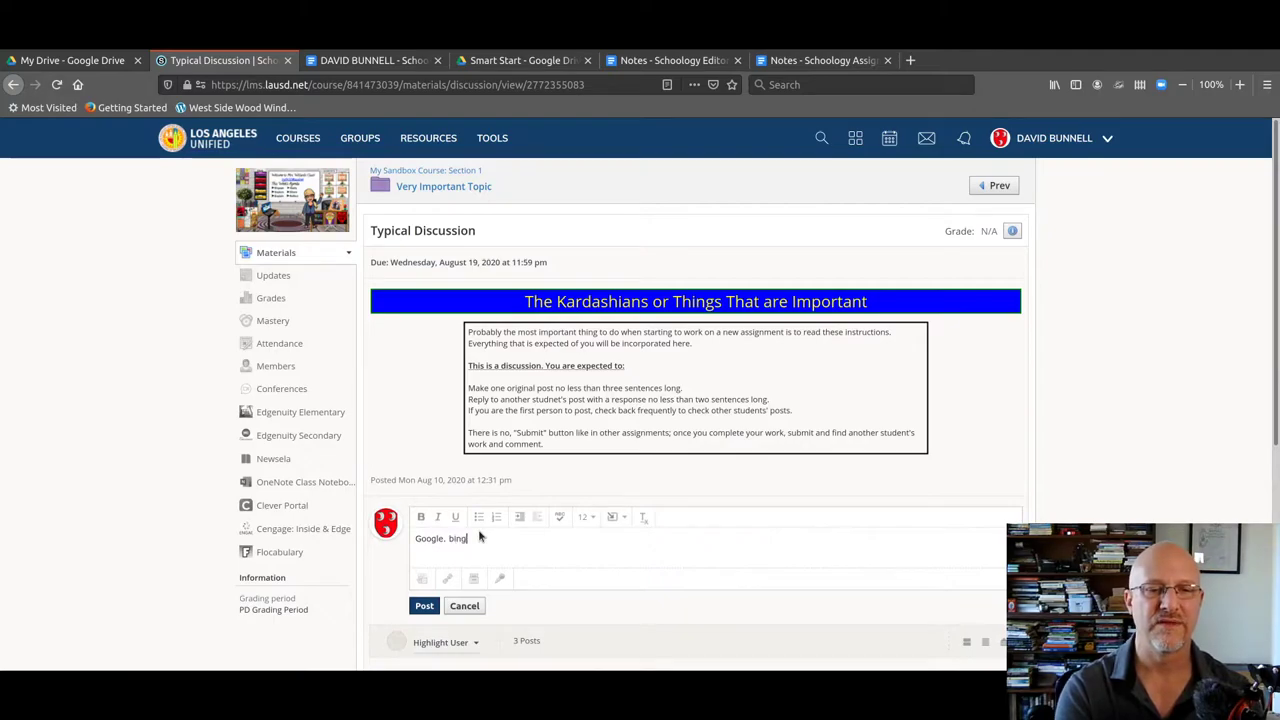
pyautogui.write('. DuckDuckGo.')
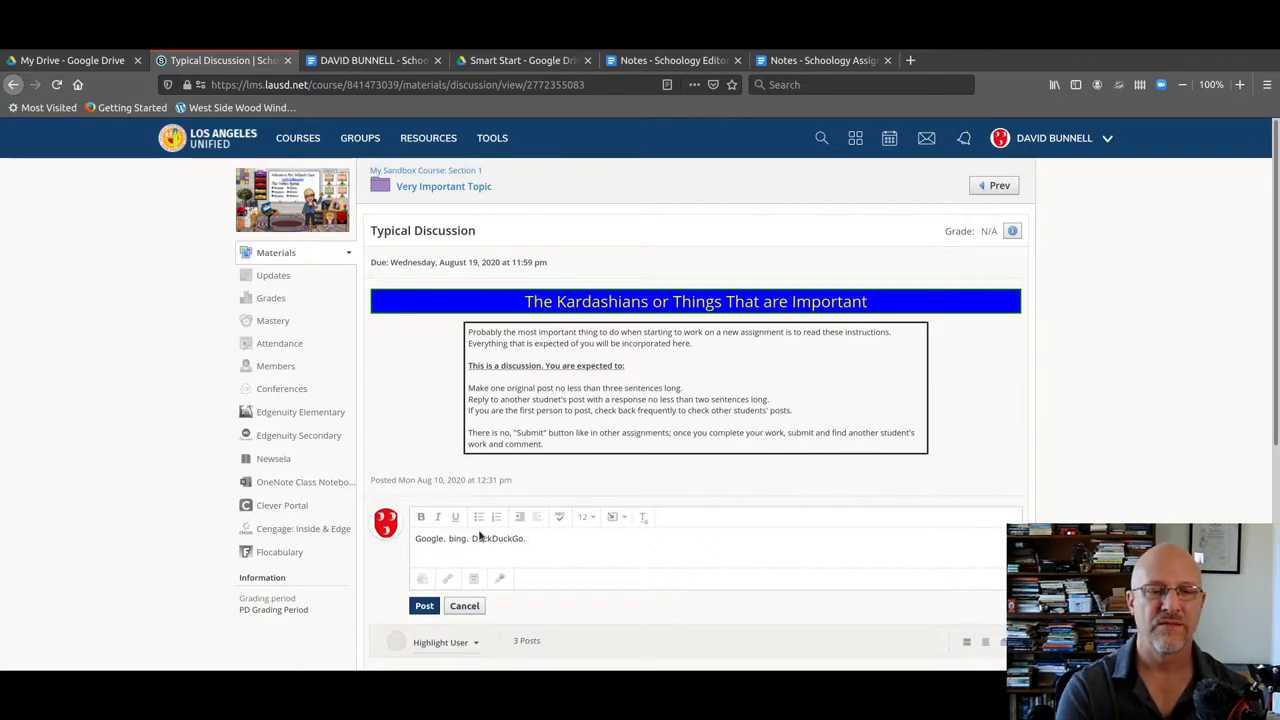
pyautogui.press('Return')
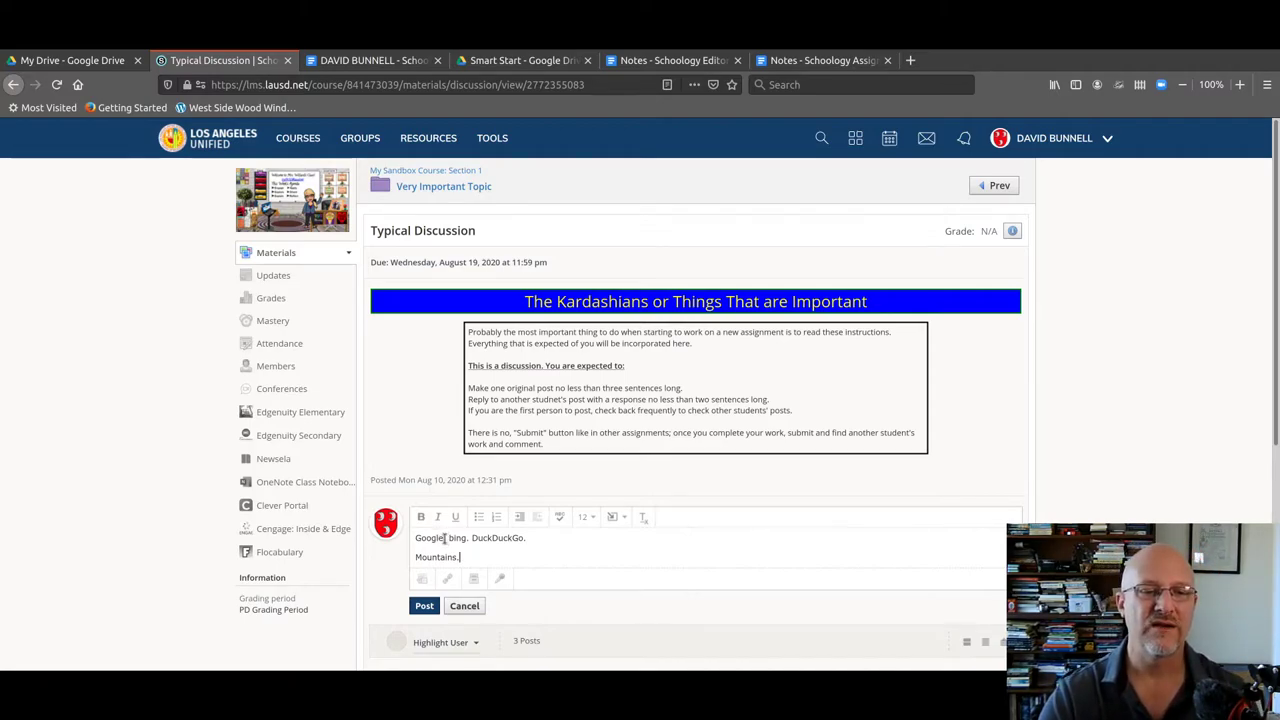
pyautogui.moveTo(445, 539); pyautogui.dragTo(390, 548)
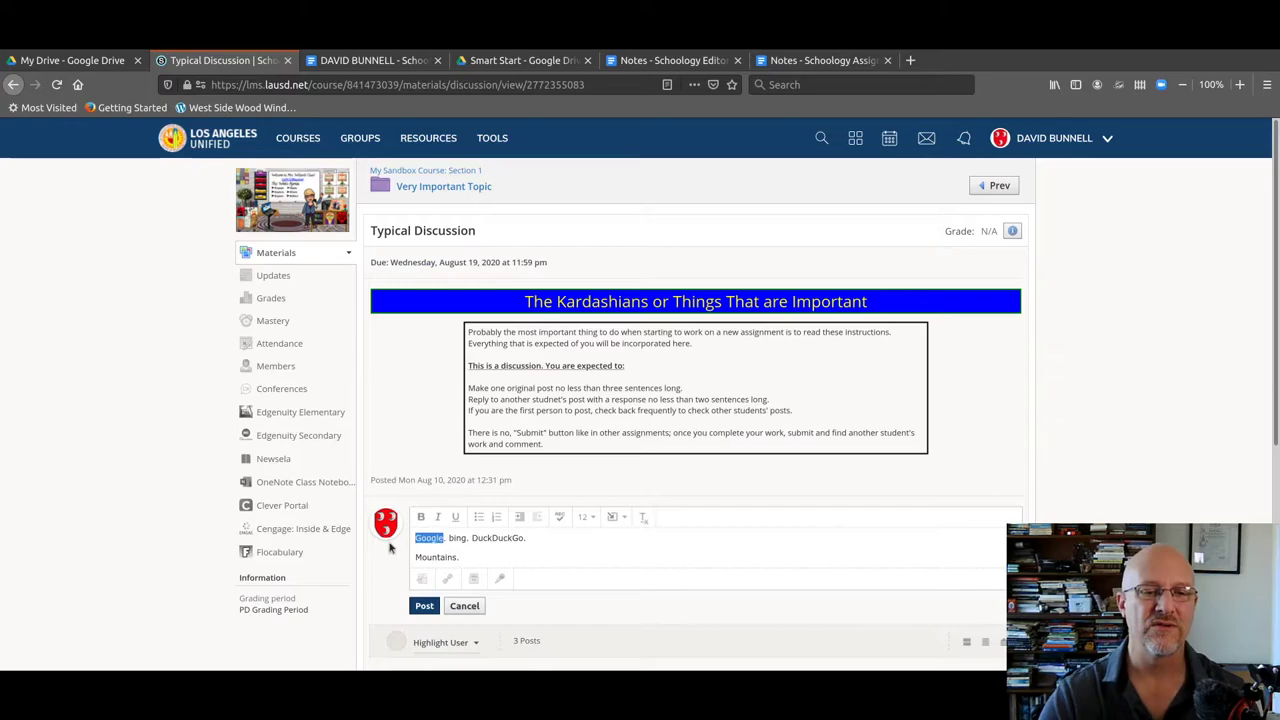
# Step: Link the selected word 'Google' to the Google website URL via Insert Content > Link
pyautogui.click(617, 519)
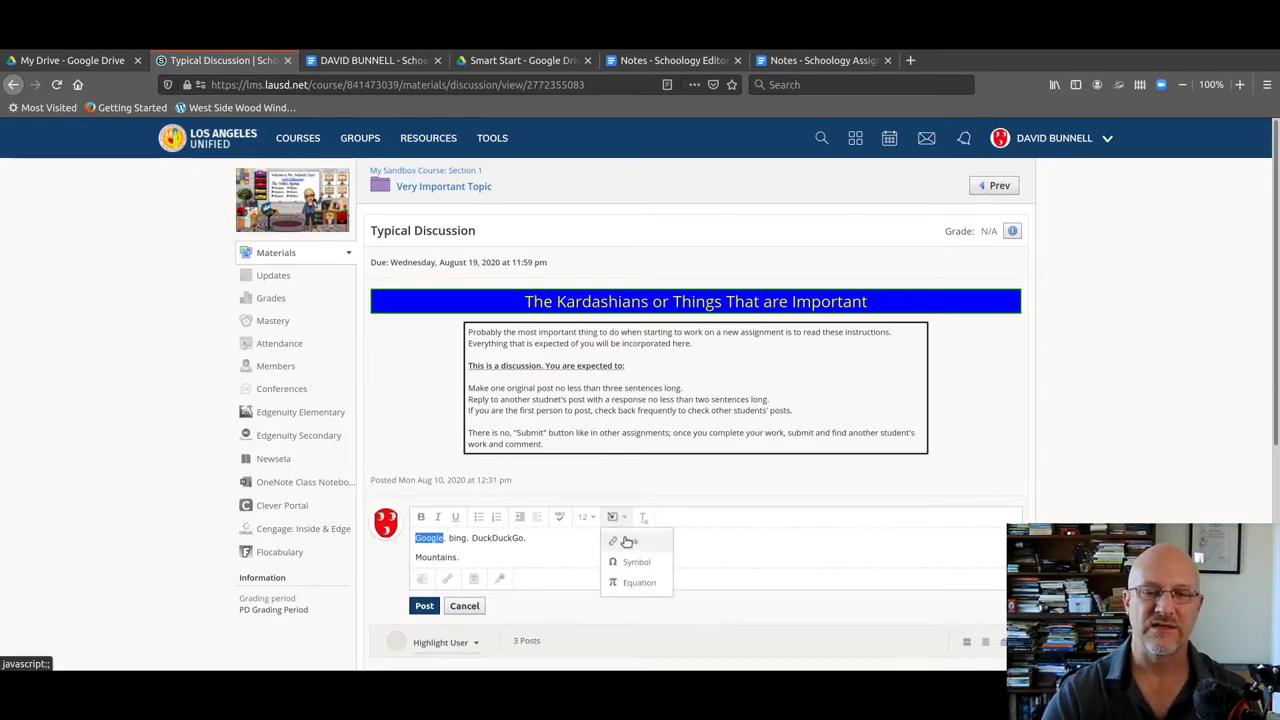
pyautogui.click(621, 540)
pyautogui.write('htt')
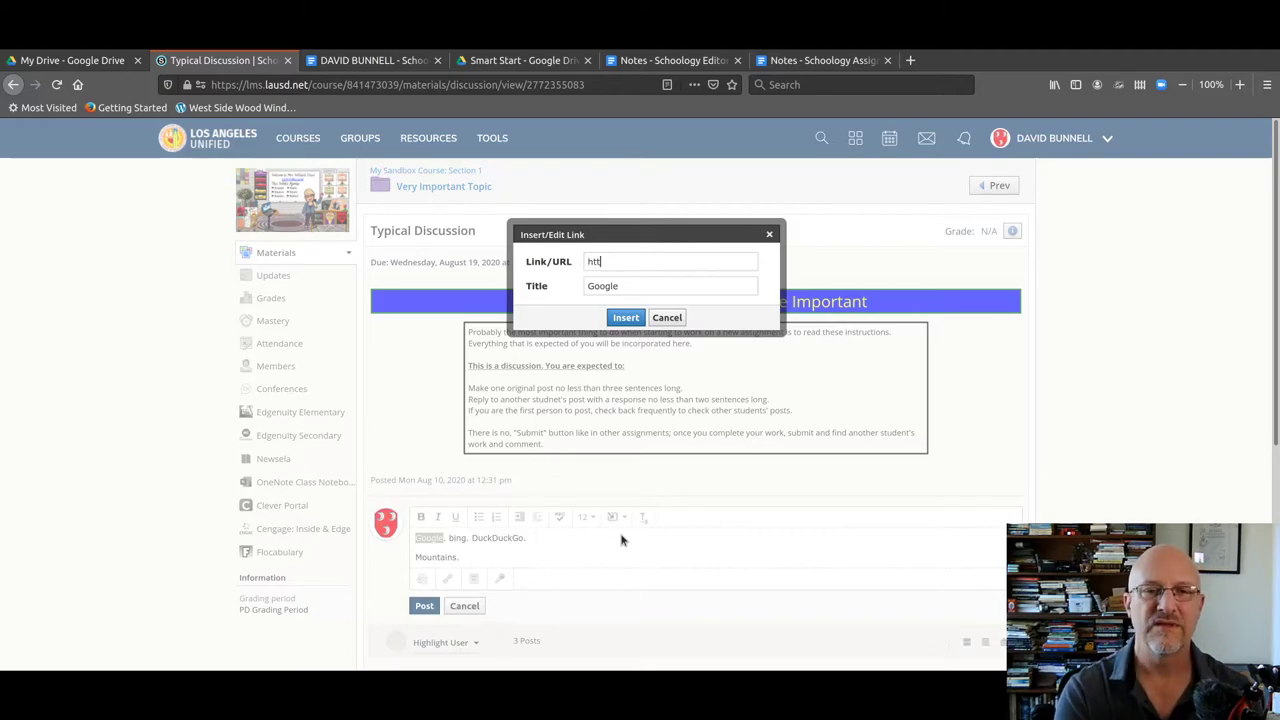
pyautogui.write('ps://www.google.omc')
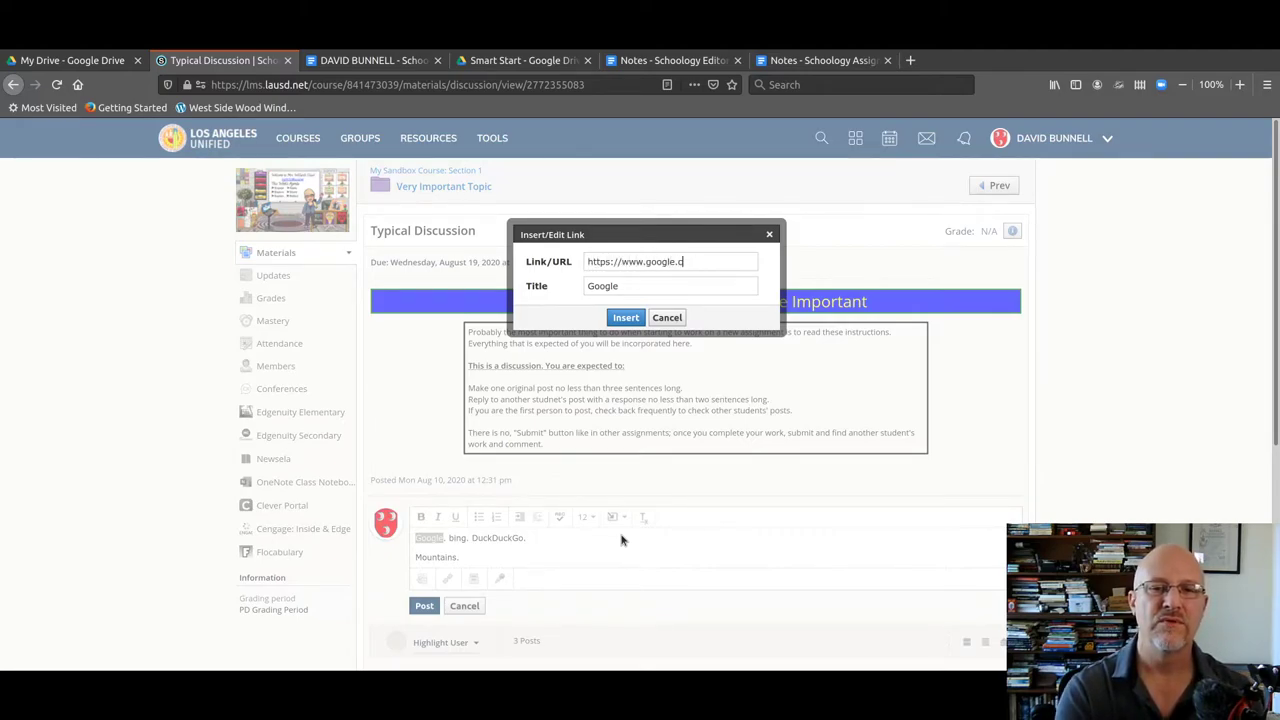
pyautogui.write('m')
pyautogui.press('Return')
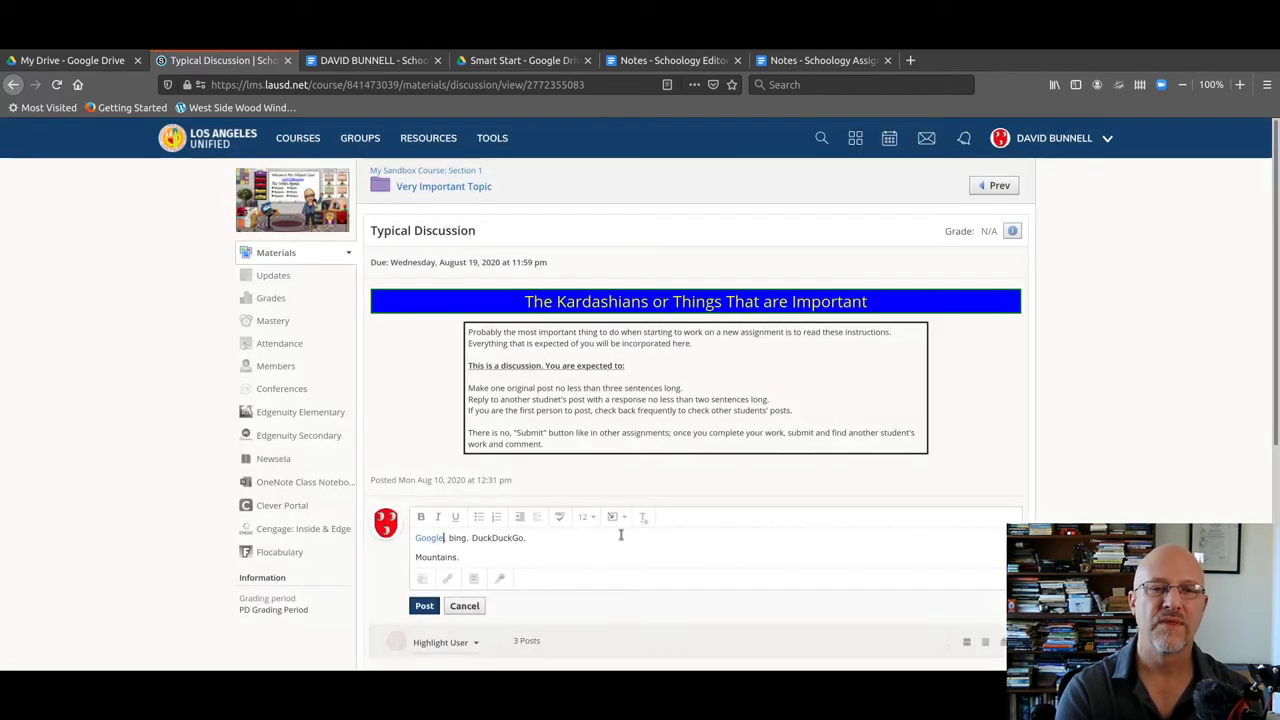
pyautogui.click(448, 578)
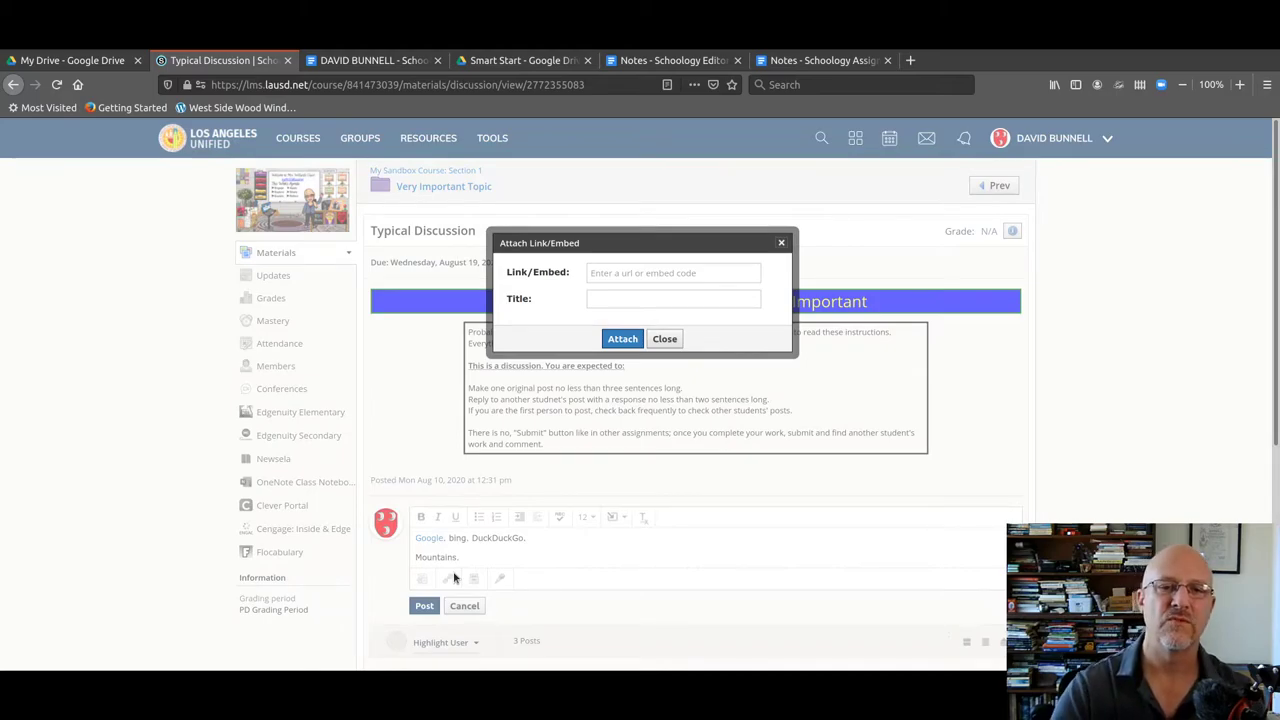
pyautogui.click(605, 274)
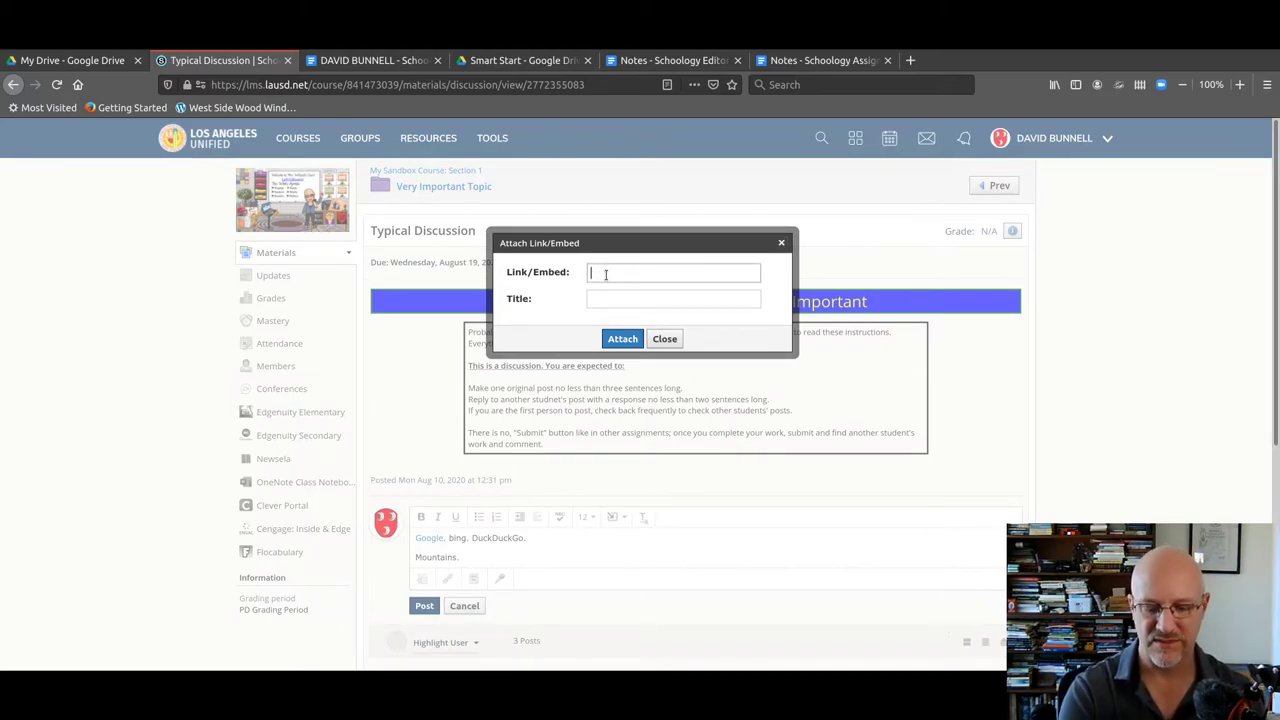
pyautogui.write('https://www.bing')
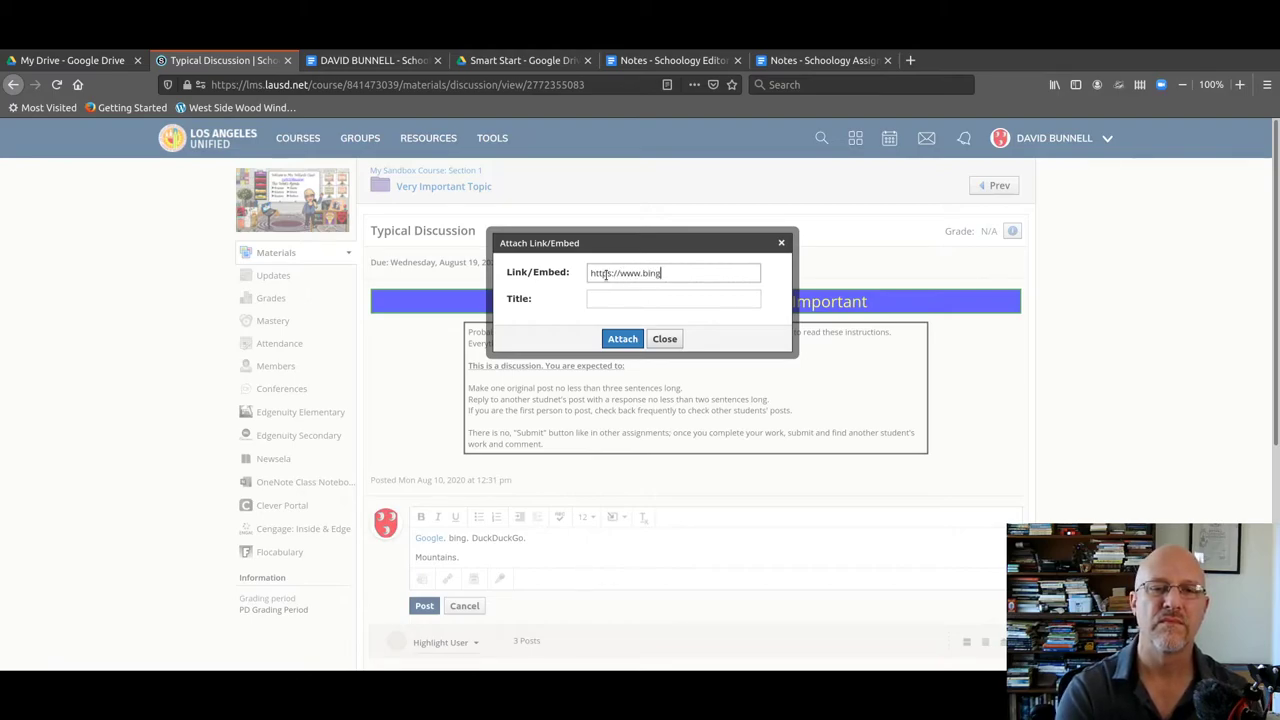
pyautogui.write('.com')
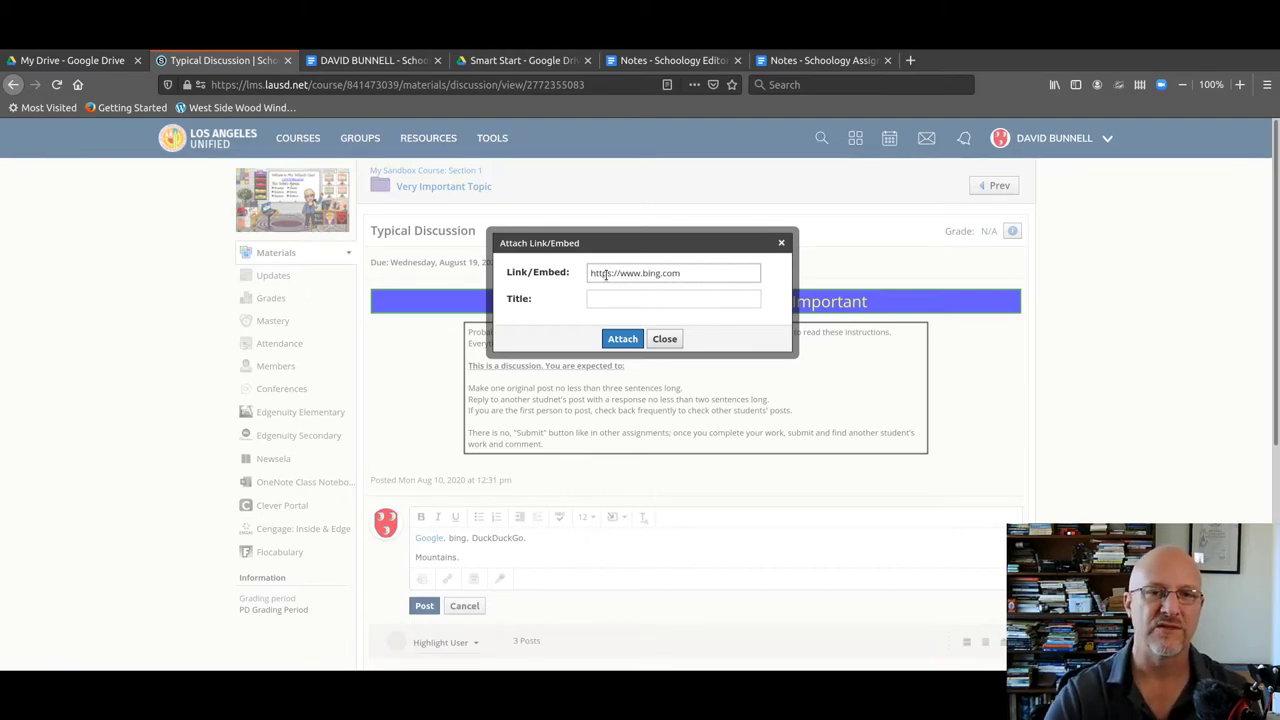
pyautogui.click(623, 338)
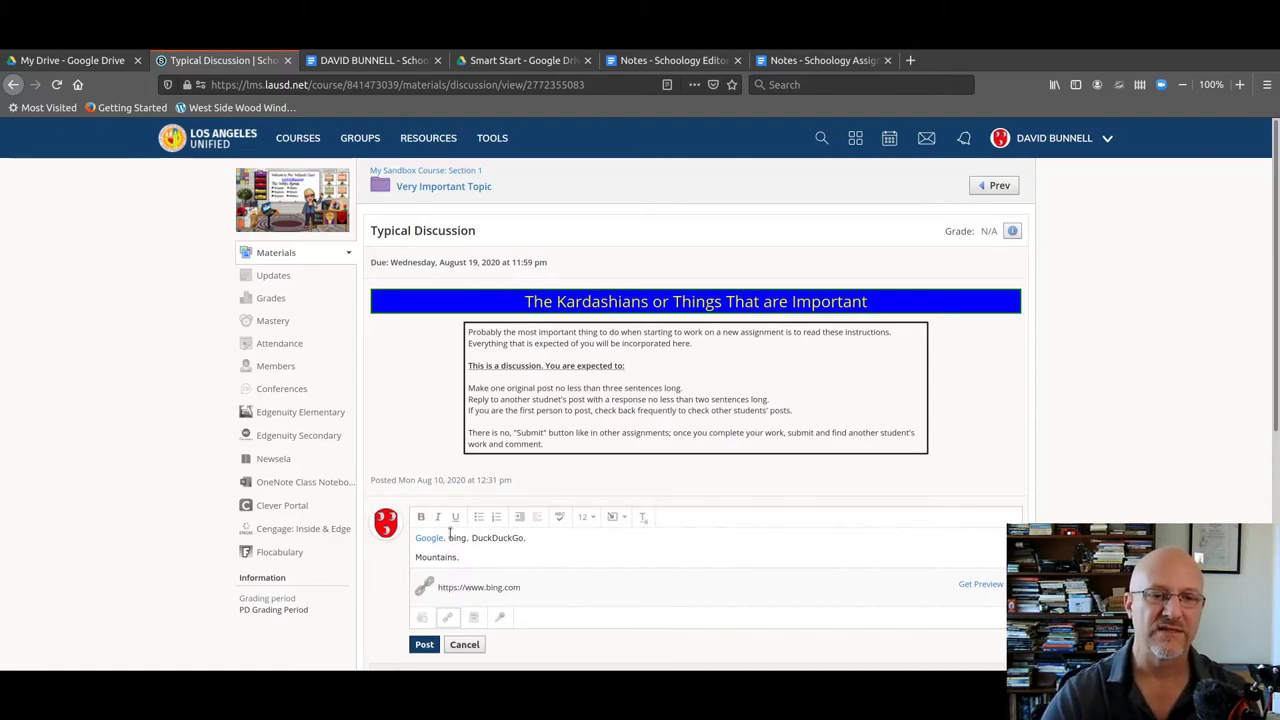
# Step: Post the comment to the Typical Discussion
pyautogui.moveTo(475, 538); pyautogui.dragTo(526, 538)
pyautogui.press('Left')
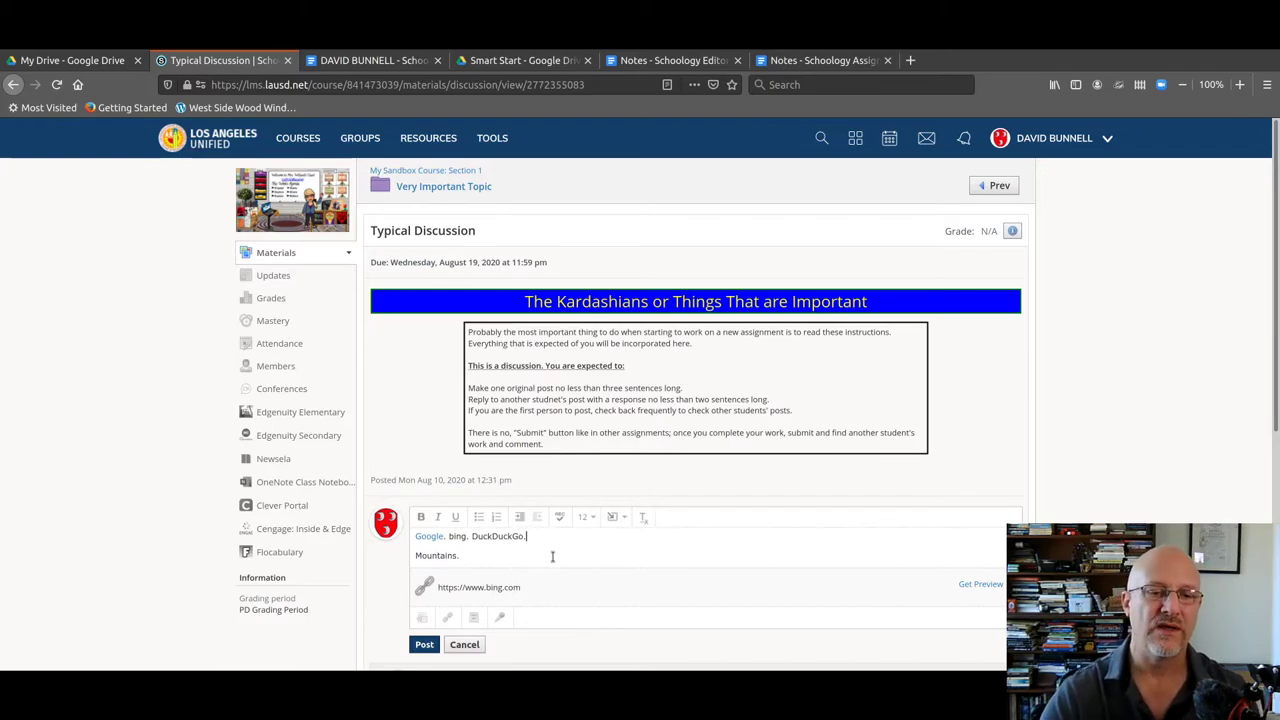
pyautogui.click(424, 645)
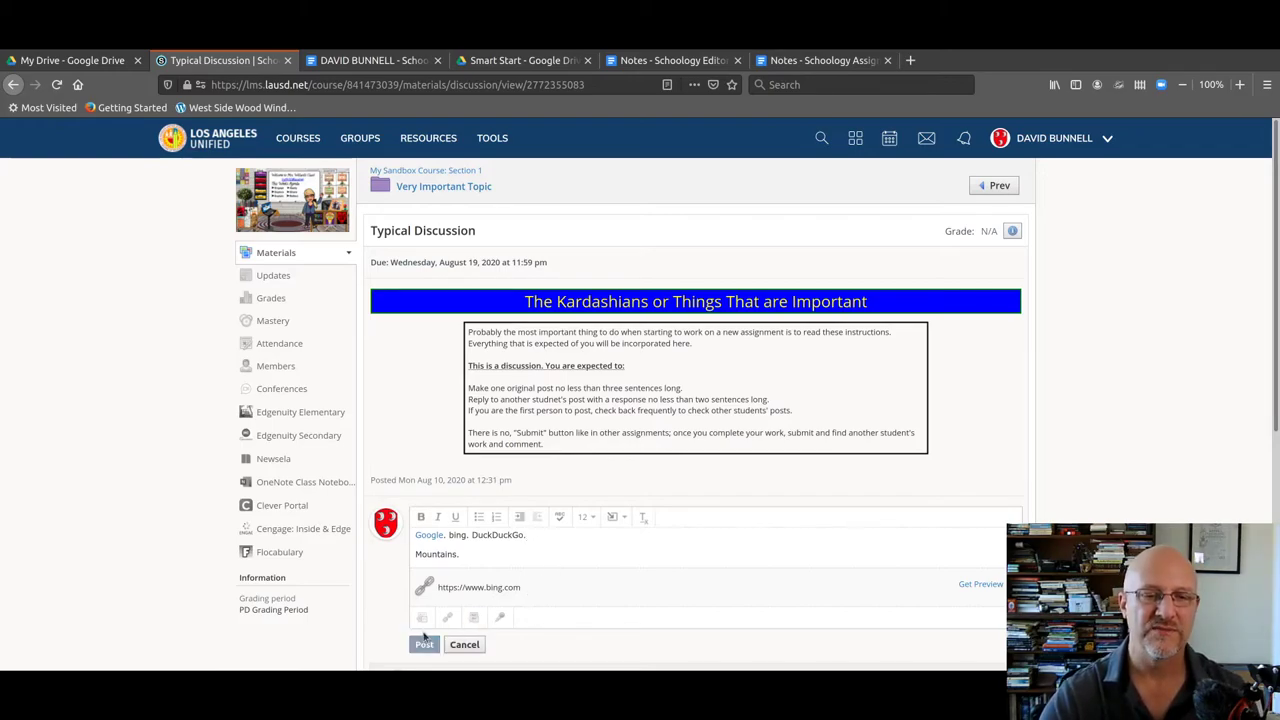
pyautogui.scroll(-5, 423, 634)
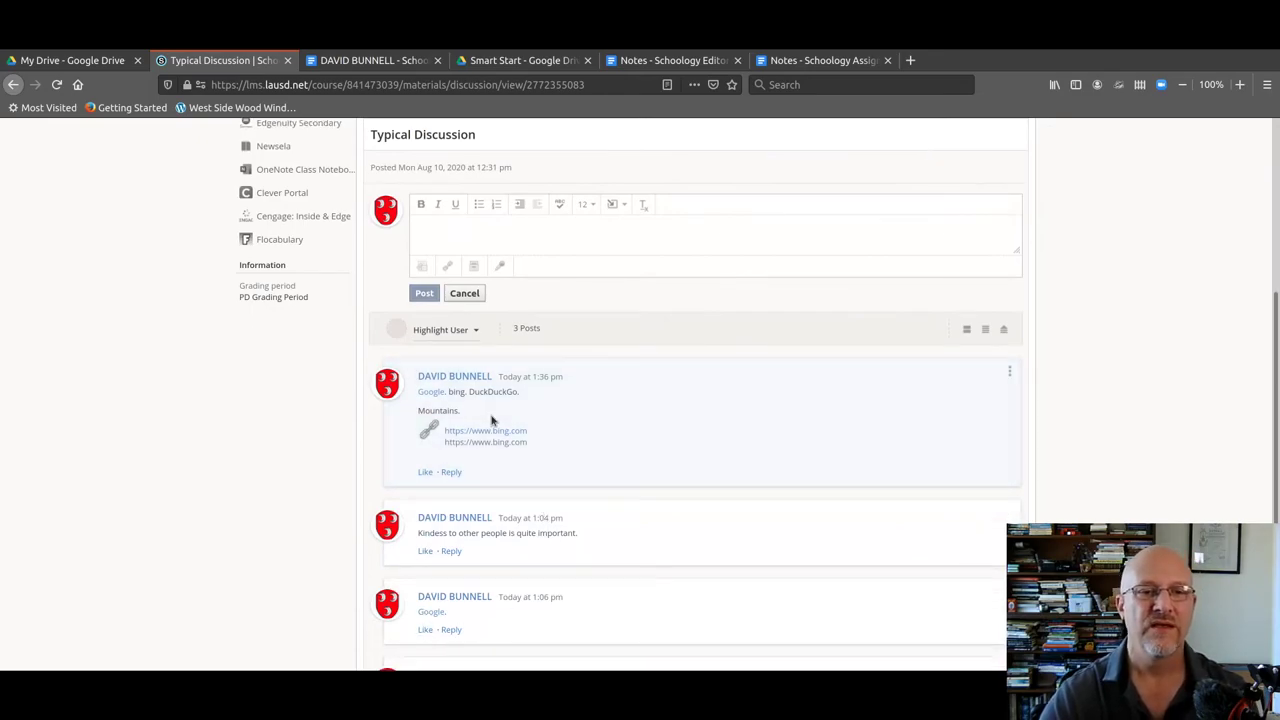
# Step: Delete the newly posted Google/bing/Mountains comment and confirm the deletion
pyautogui.click(451, 551)
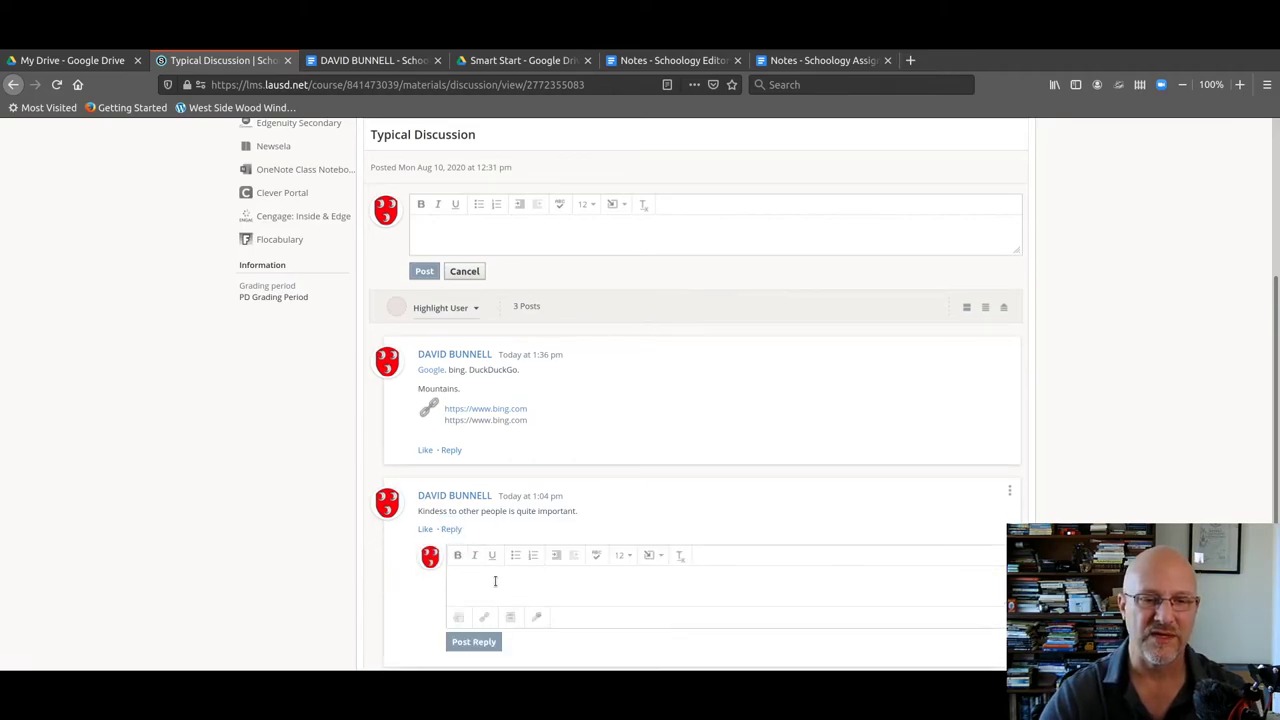
pyautogui.click(471, 593)
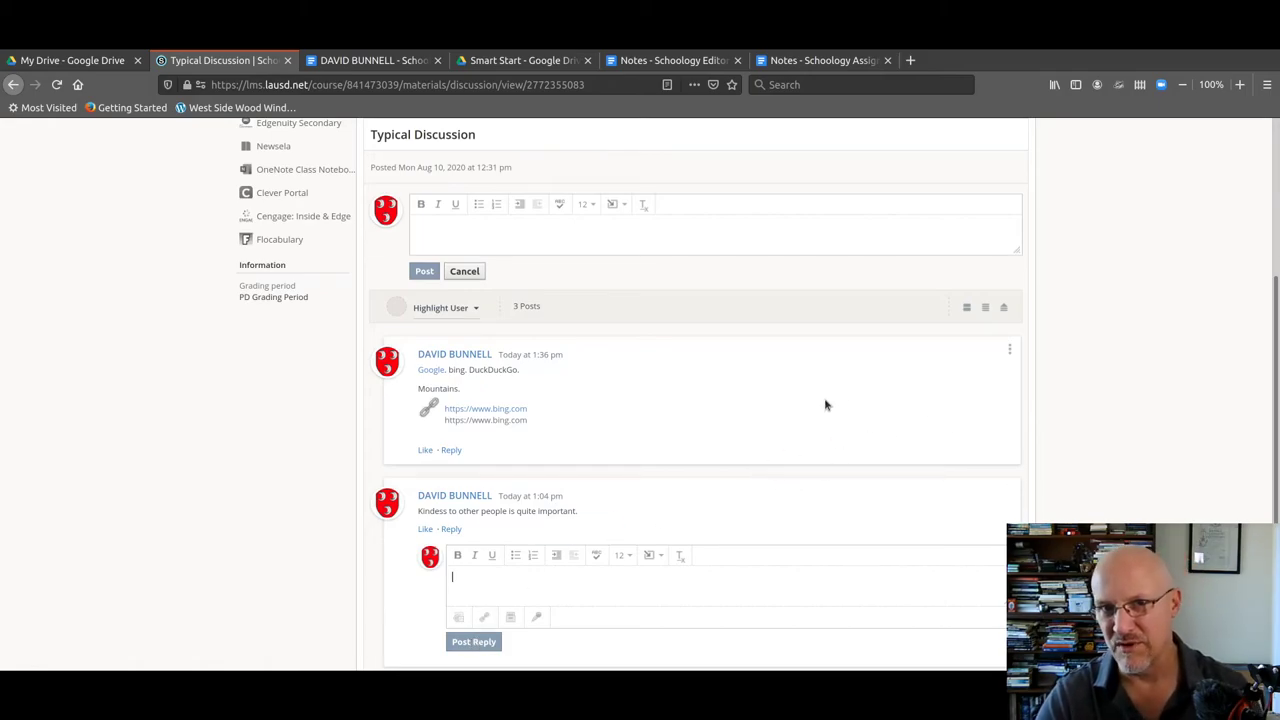
pyautogui.click(1009, 350)
pyautogui.click(980, 399)
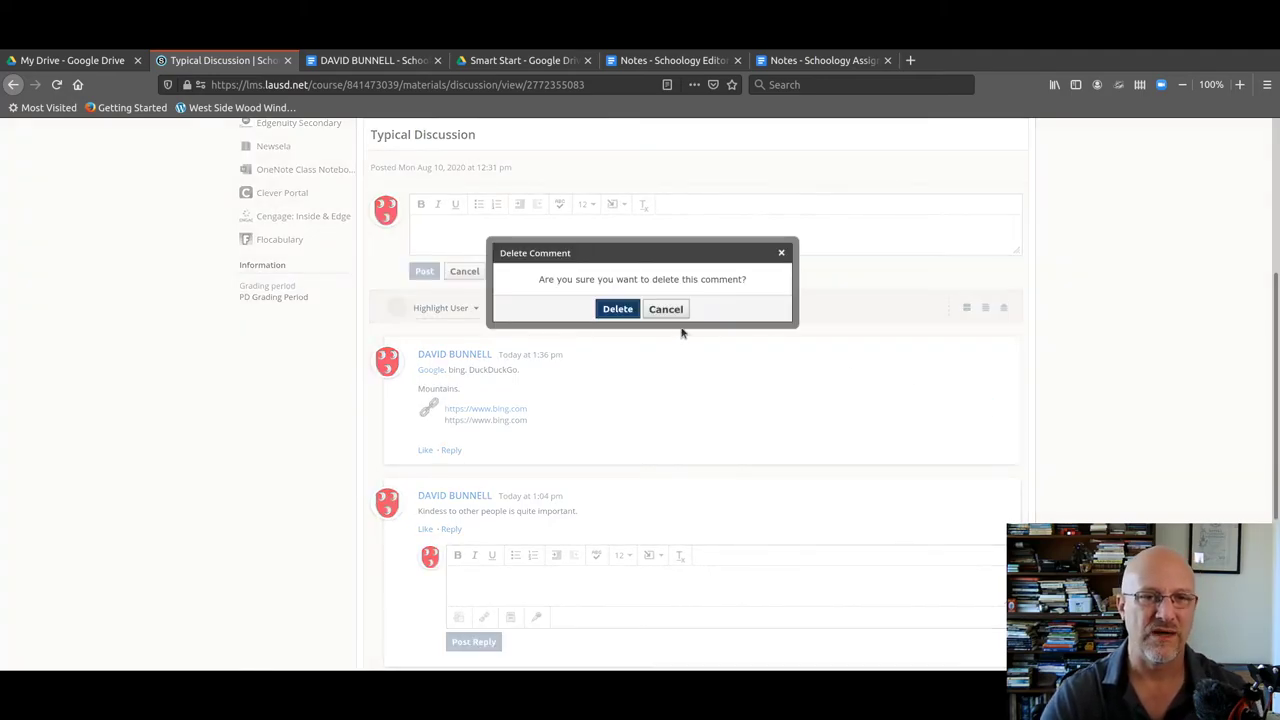
pyautogui.click(613, 310)
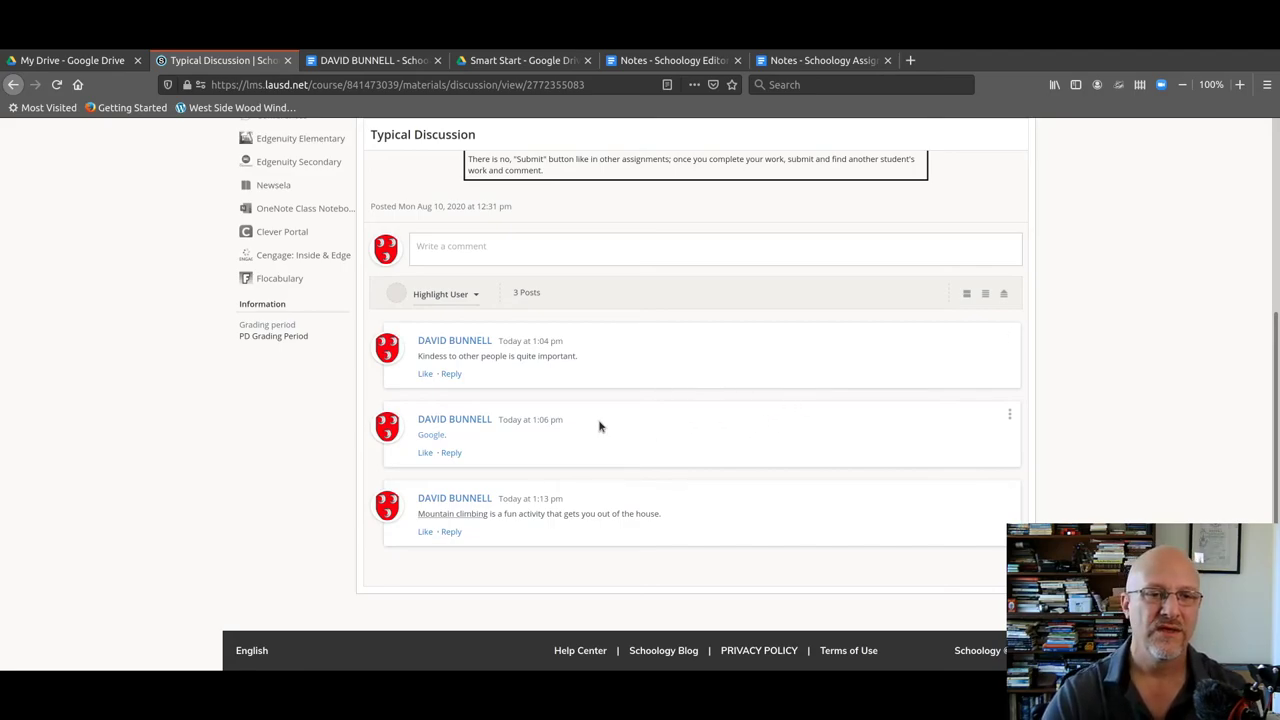
# Step: Return to the top of the discussion and open a fresh, empty comment editor
pyautogui.scroll(2, 455, 325)
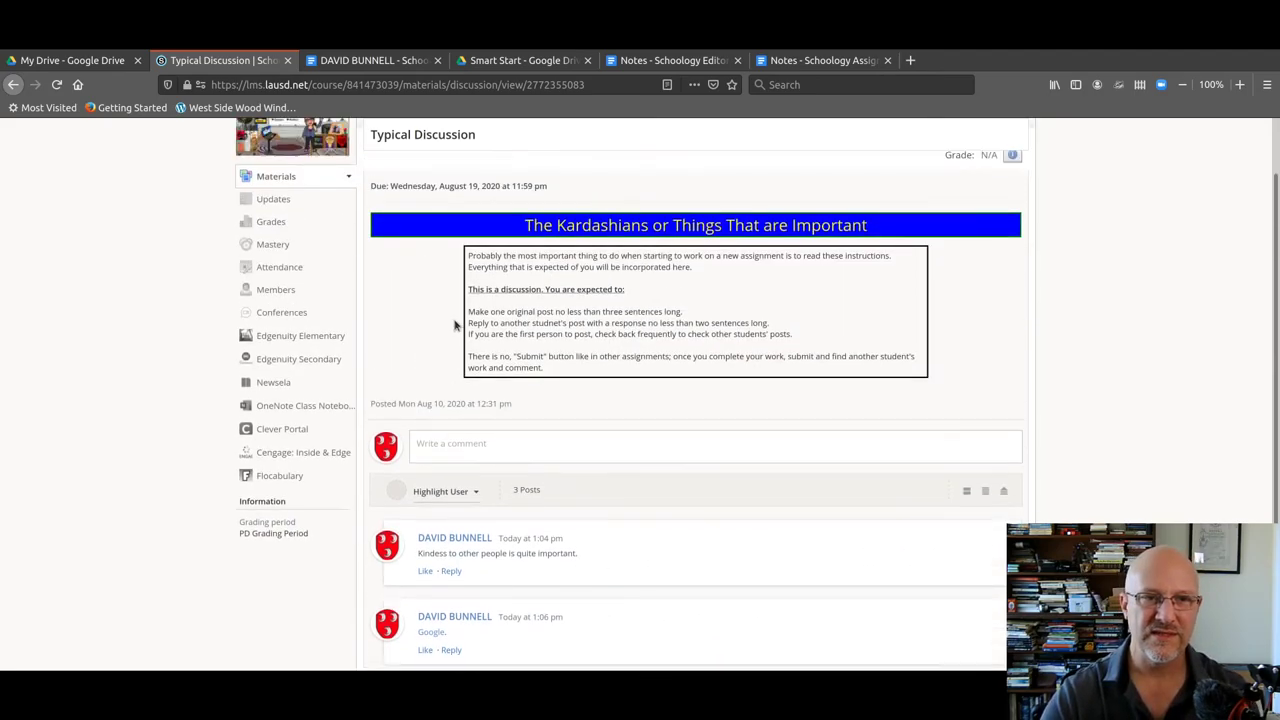
pyautogui.scroll(1, 455, 325)
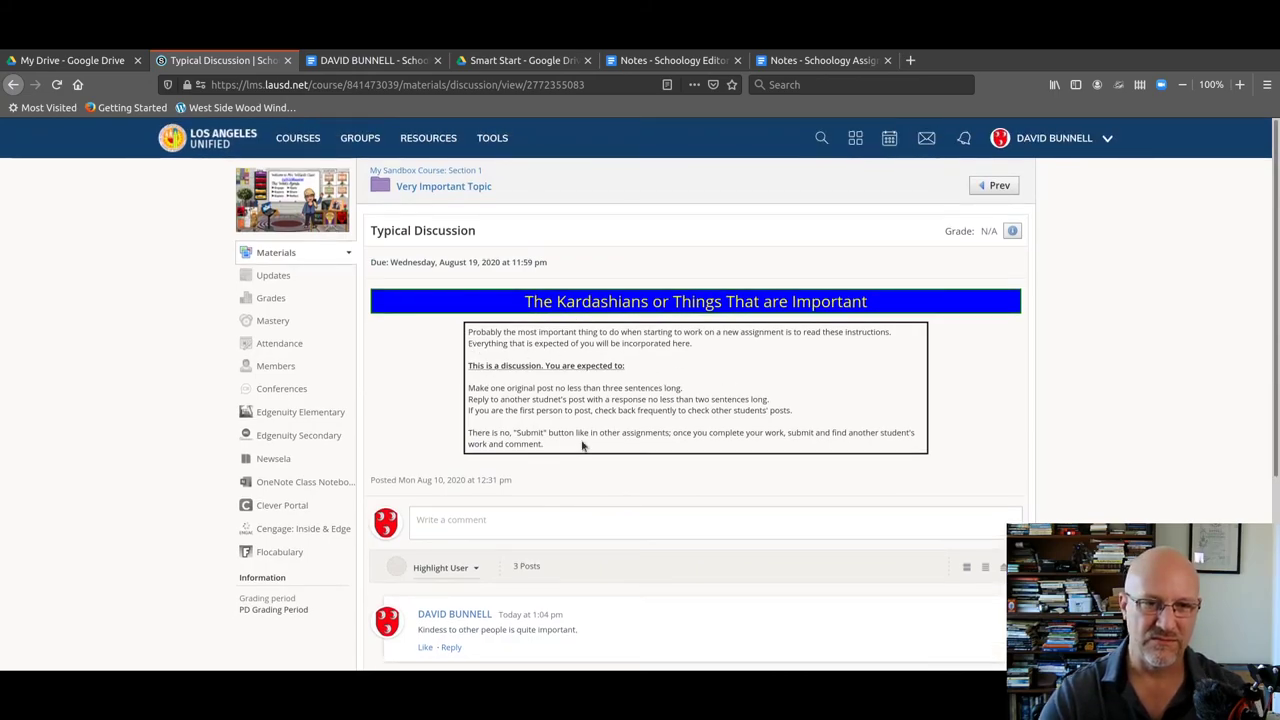
pyautogui.click(464, 521)
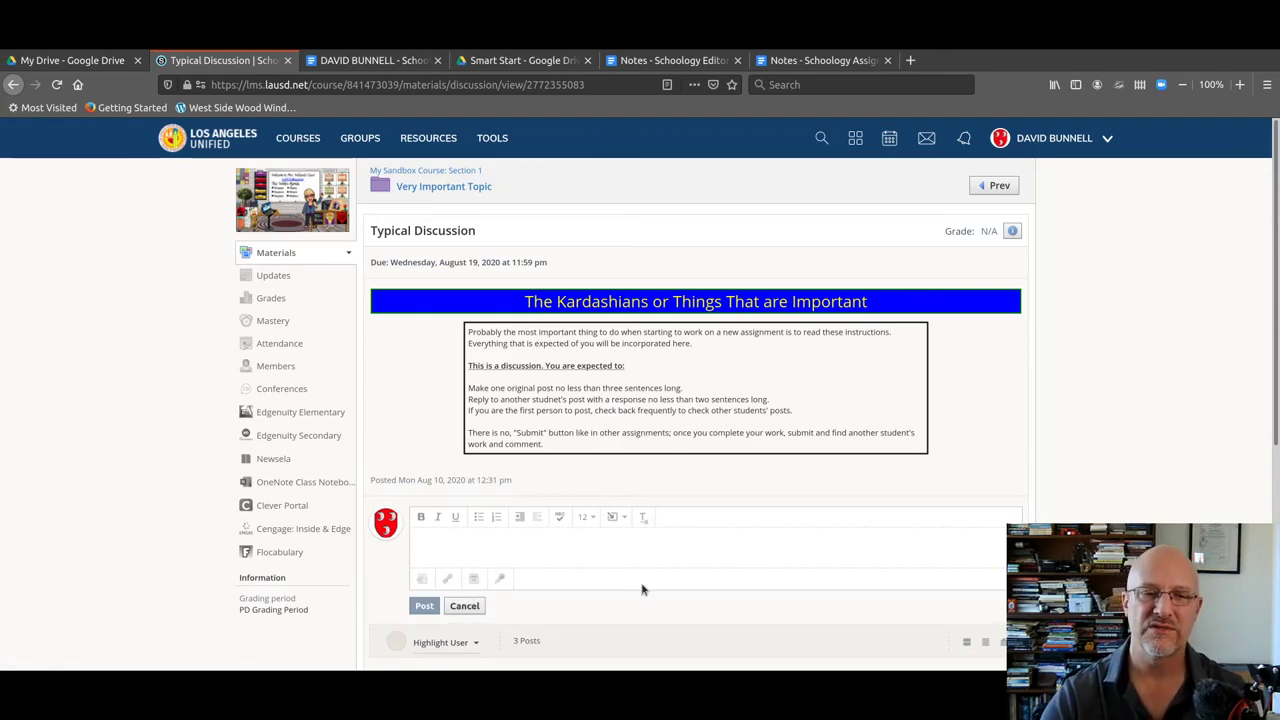
pyautogui.click(617, 516)
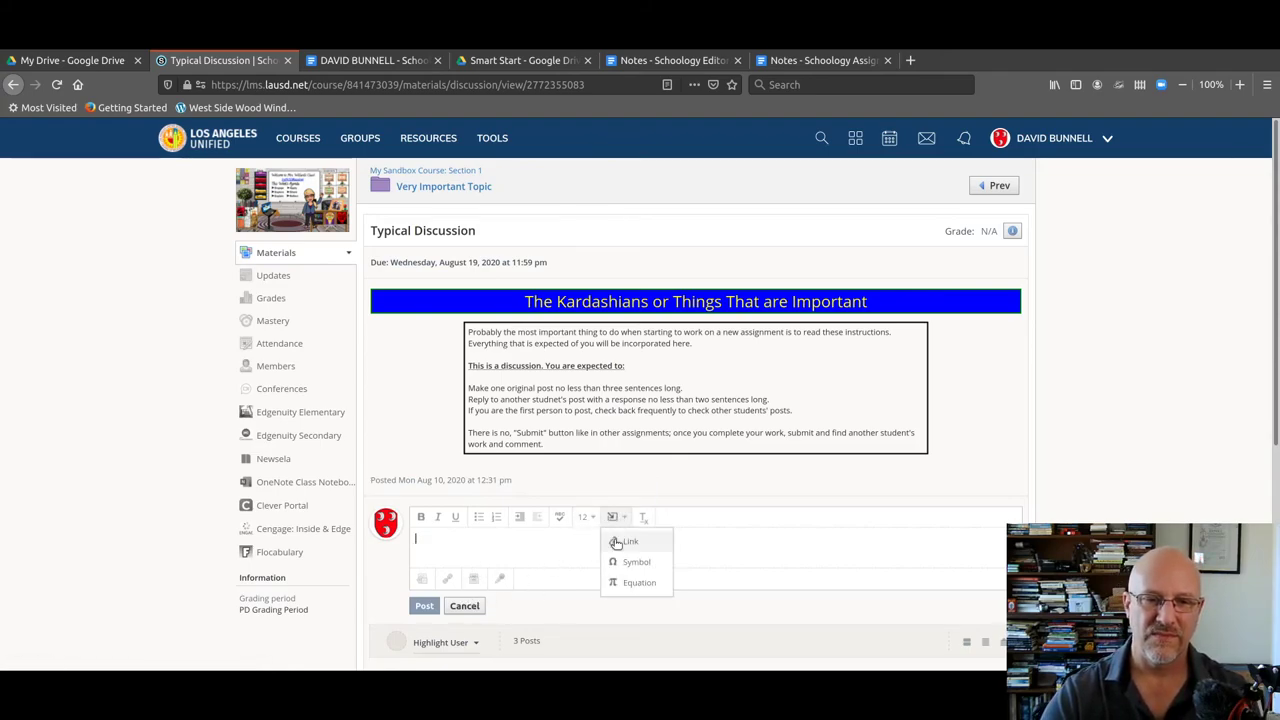
pyautogui.click(514, 549)
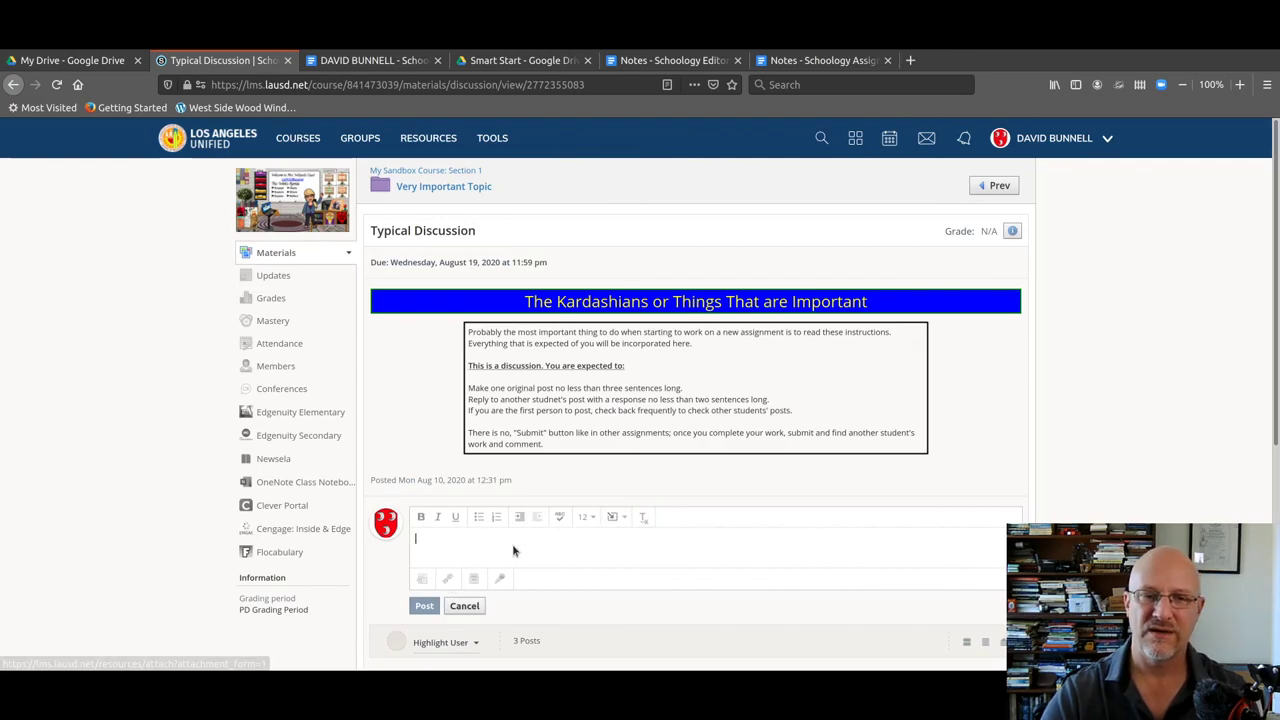